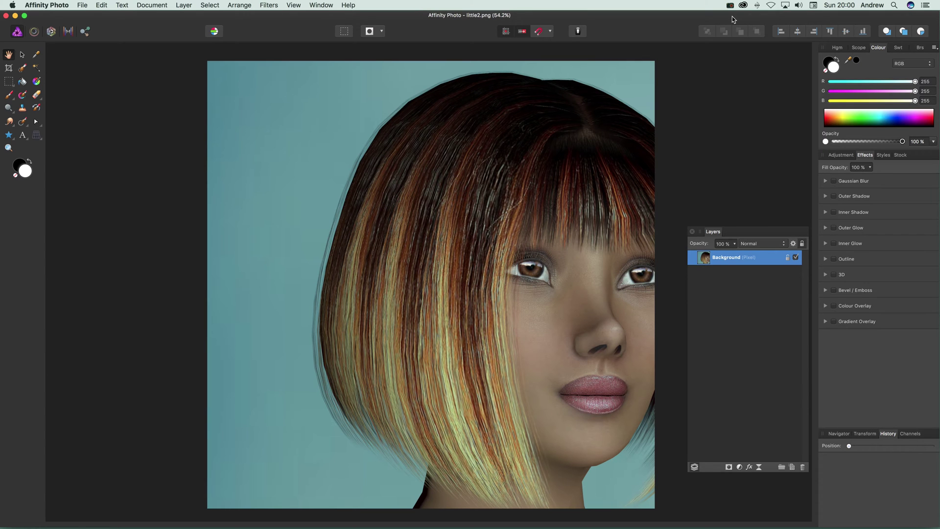
Open the Filters menu to reach the Equations distortion filter
left_click(270, 6)
Open Distort > Equations, centre the dialog over the portrait, and choose Wrap extend mode
mouse_move(275, 37)
left_click(413, 155)
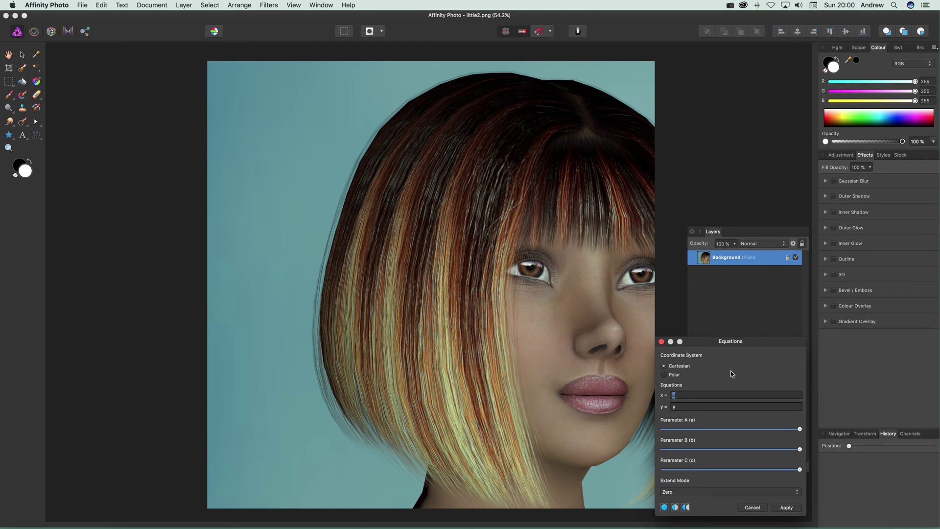
left_click_drag(741, 344, 394, 180)
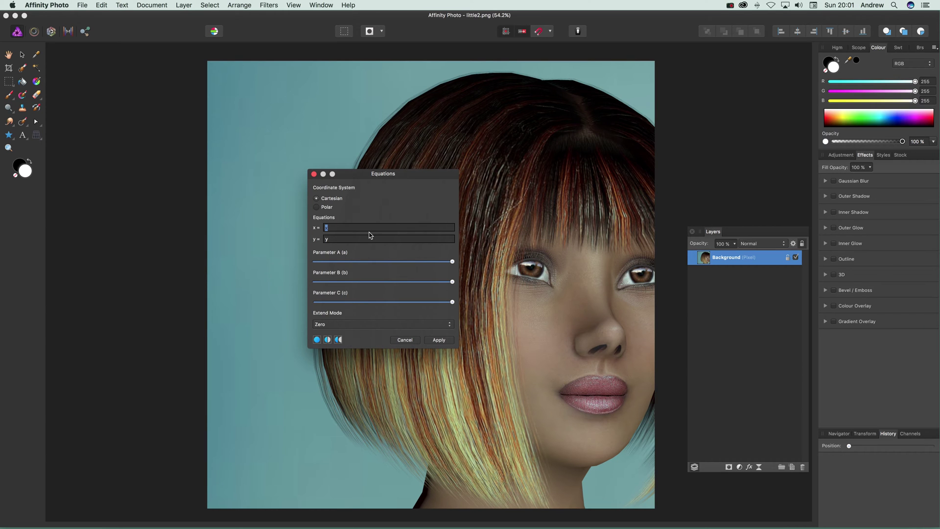
left_click(355, 325)
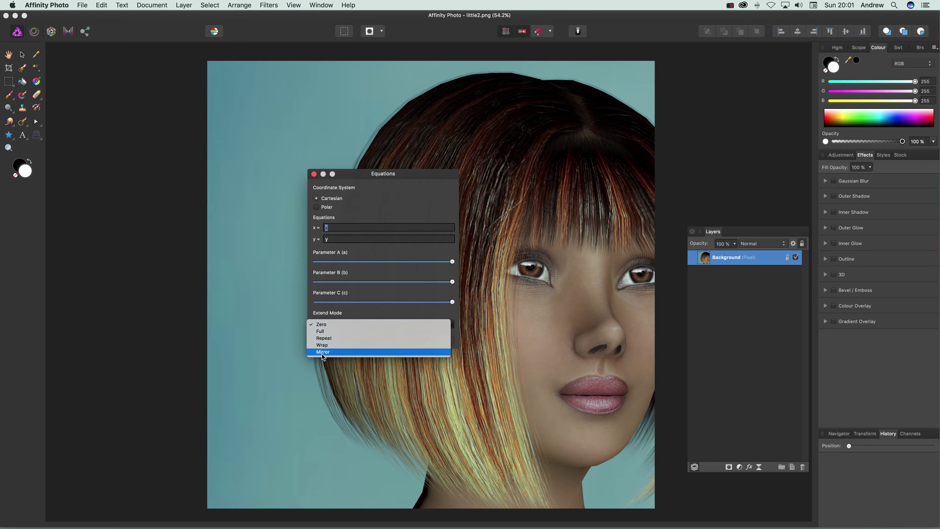
left_click(328, 346)
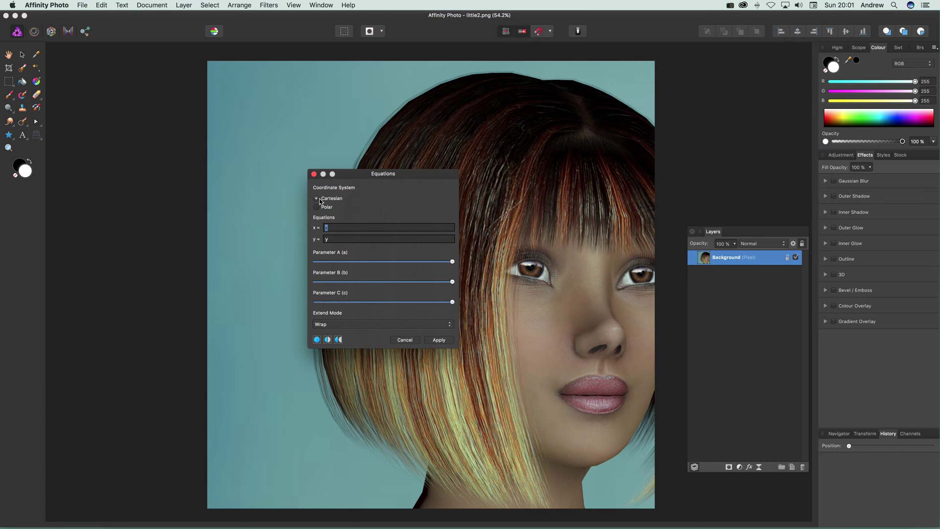
Set the equations to x*2 and y*2
left_click(333, 228)
type("*2")
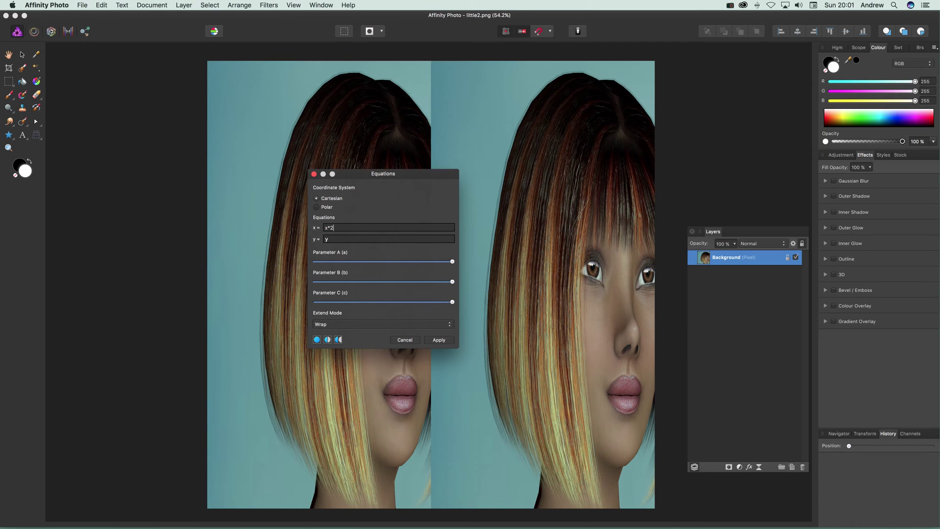
key("Tab")
type("y*2")
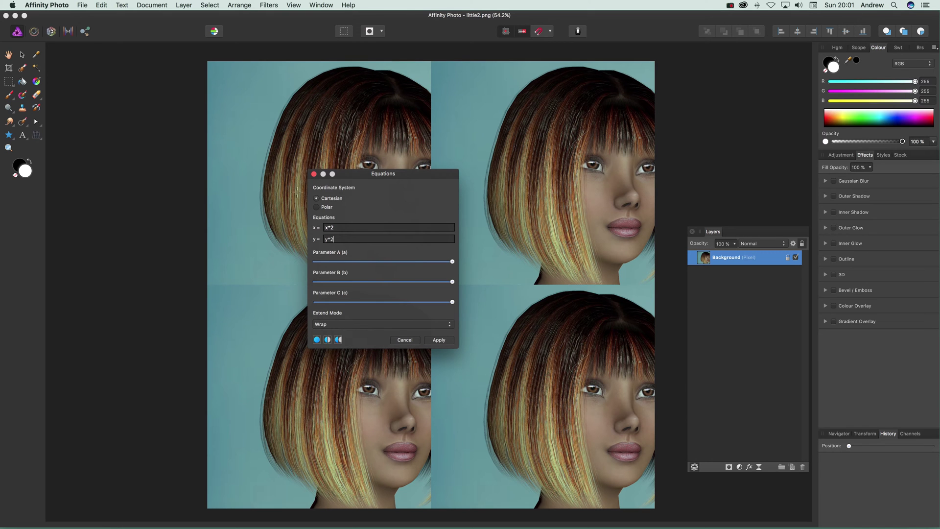
Raise them to x*20 and y*20, tiling the portrait into a dense grid
double_click(331, 227)
type("20")
key("Tab")
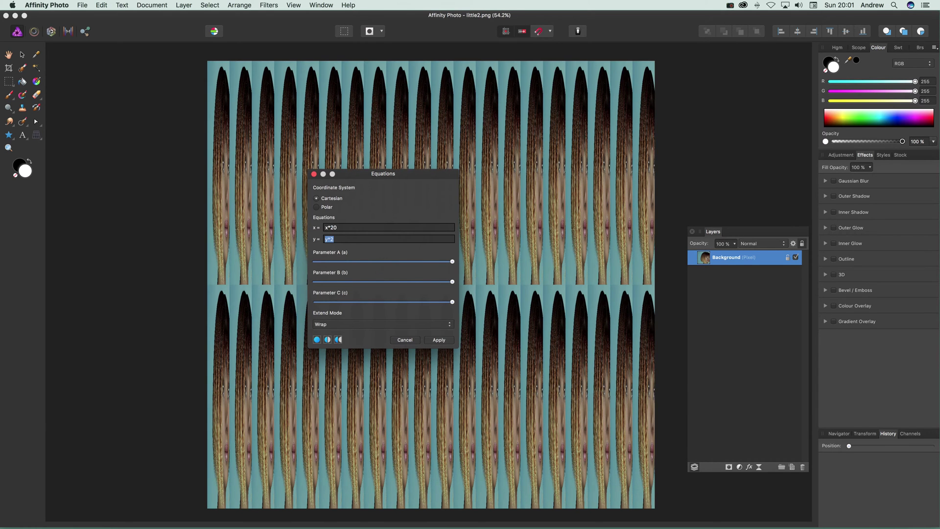
type("y*20")
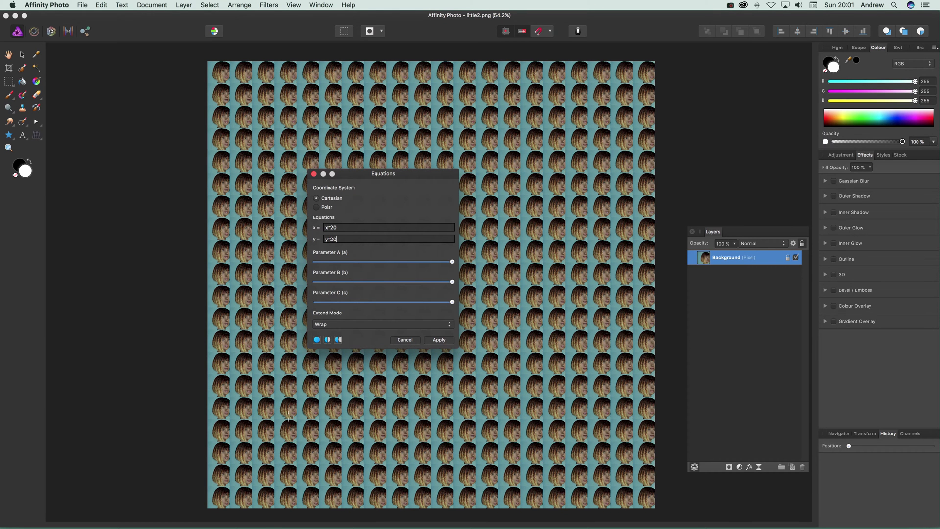
Set x to x-y and, after trying y-x, y to x*2 for a diagonal shear
left_click(347, 227)
type("x-y")
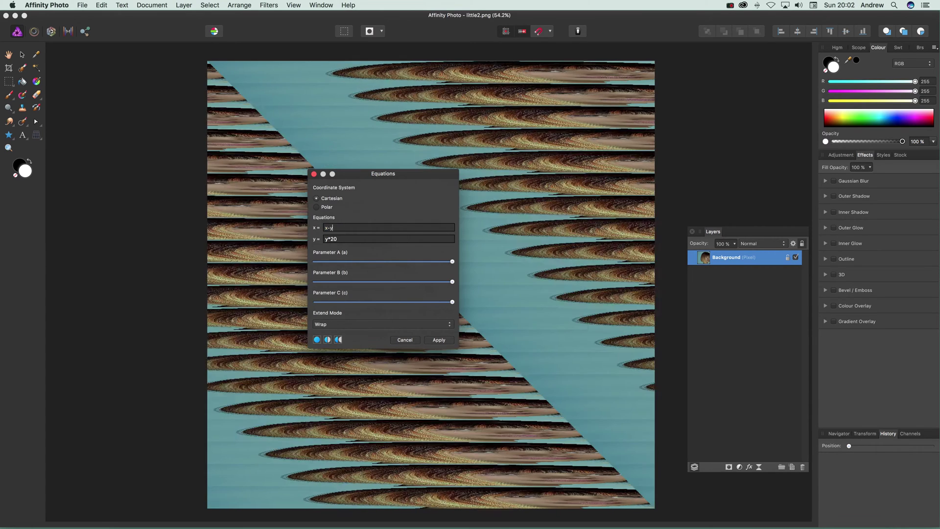
key("Tab")
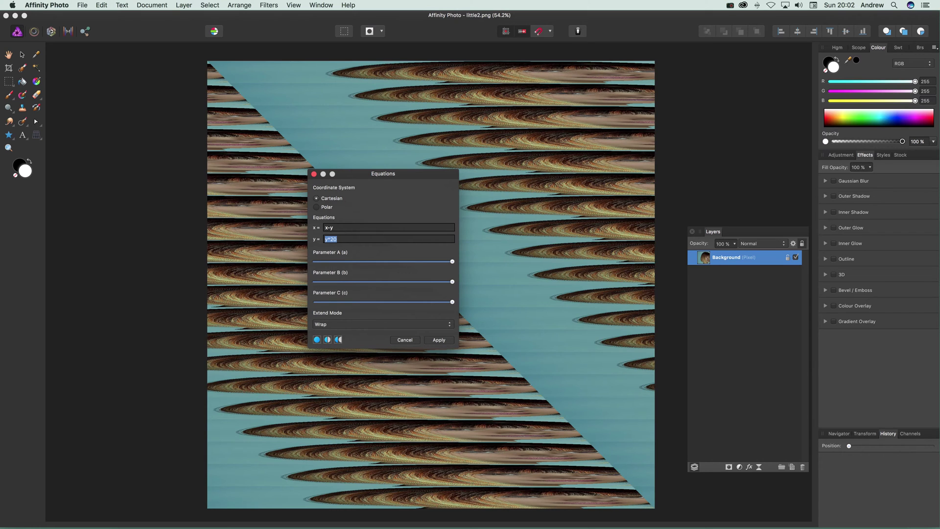
type("y-x")
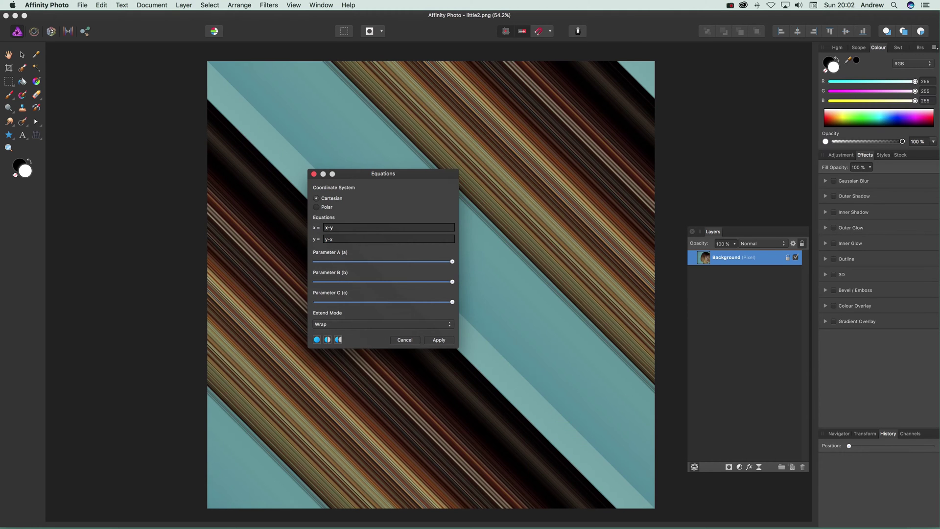
key("BackSpace")
key("BackSpace")
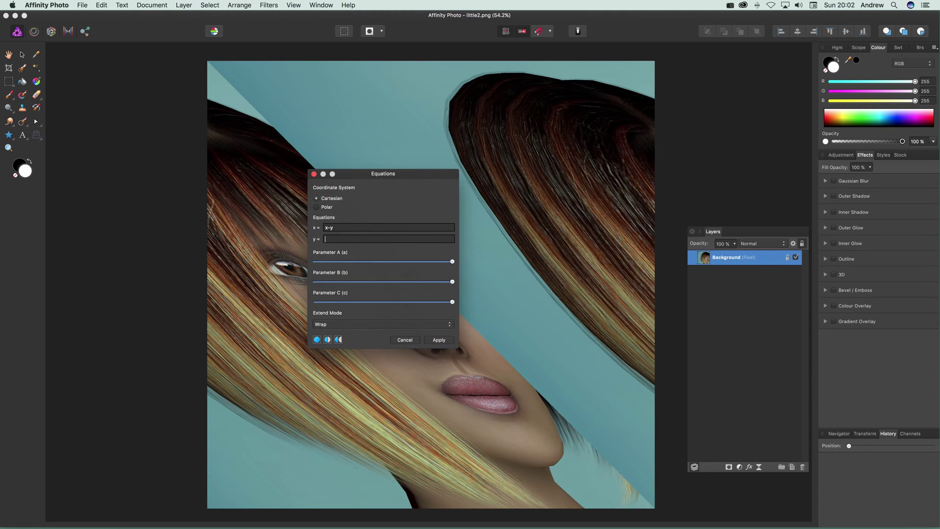
type("x*2")
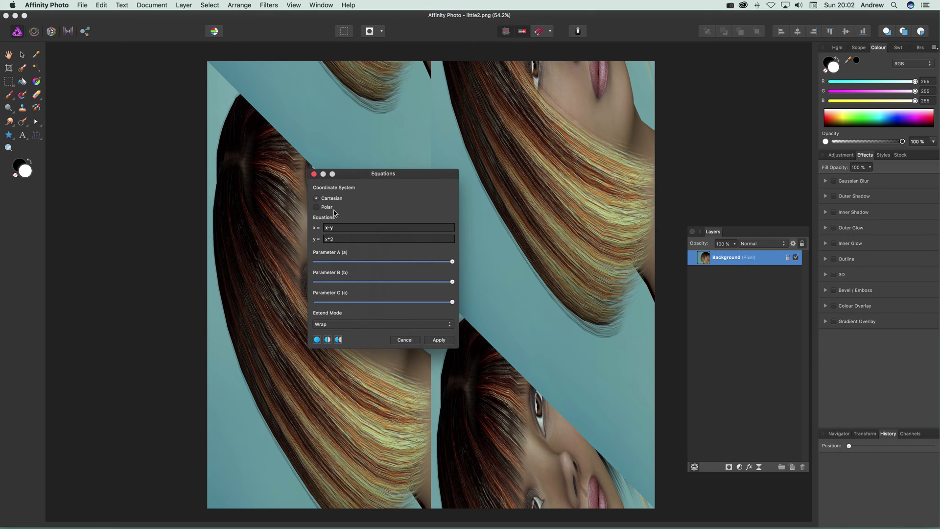
Switch to Polar coordinates and make the t equation t*5
left_click(316, 207)
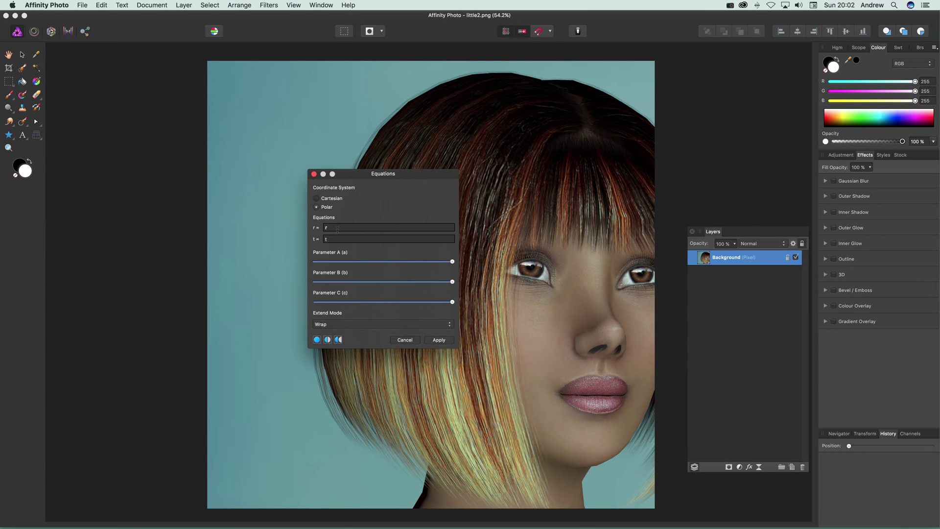
key("super+a")
type("*5")
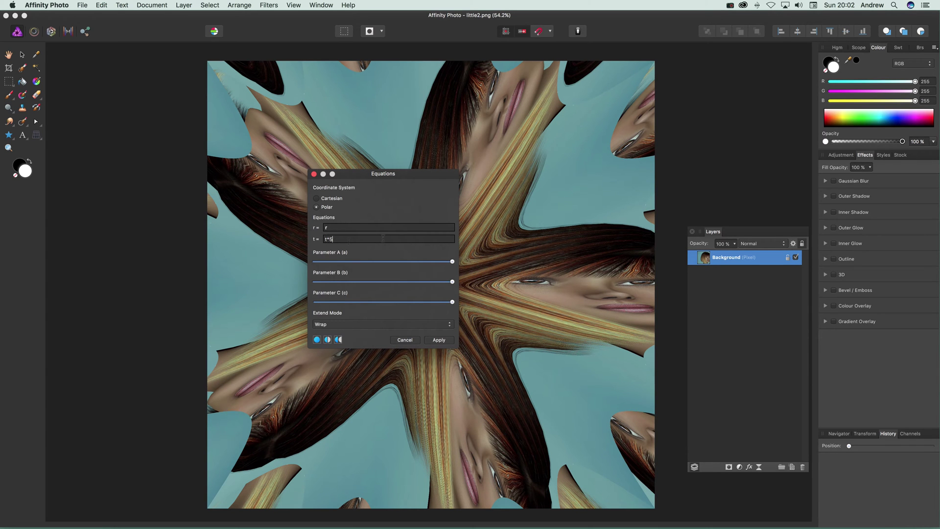
Compare Mirror, Repeat, Full and Zero extend modes, then settle back on Wrap
left_click(339, 325)
left_click(341, 333)
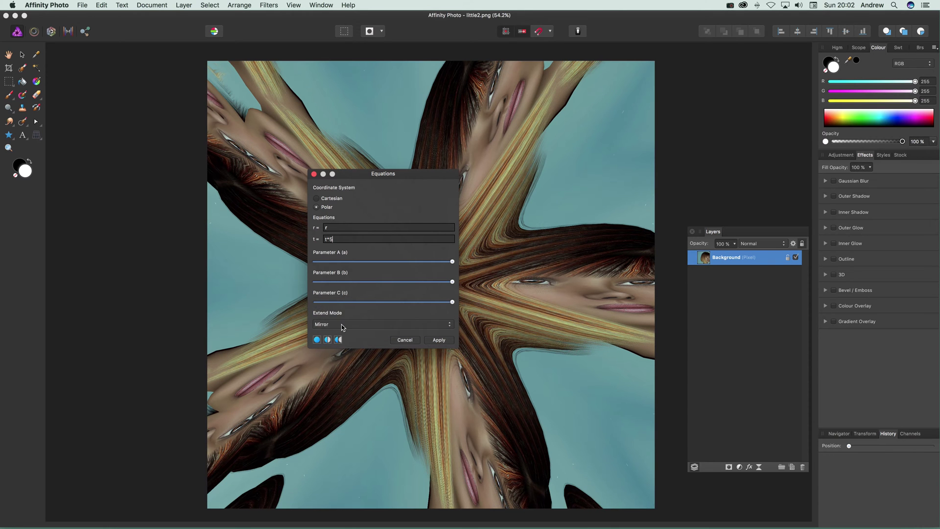
left_click(342, 325)
left_click(343, 333)
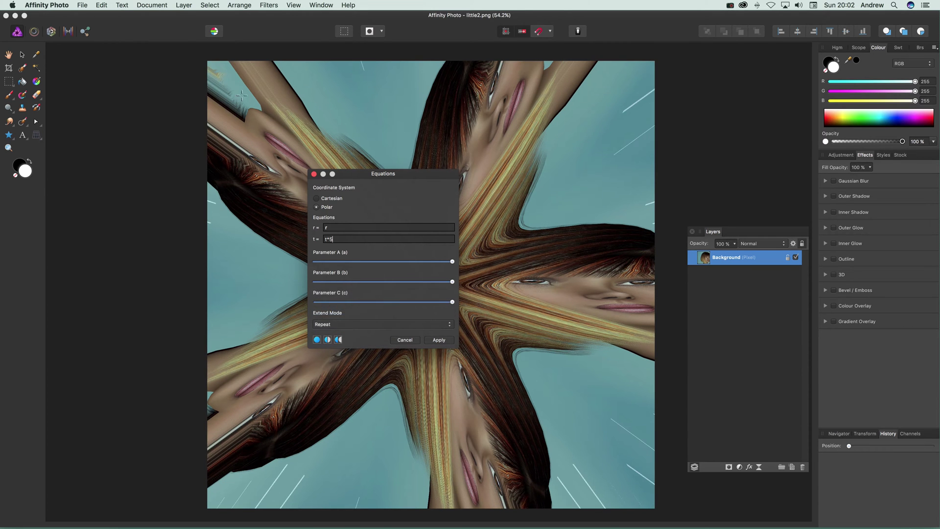
left_click(336, 325)
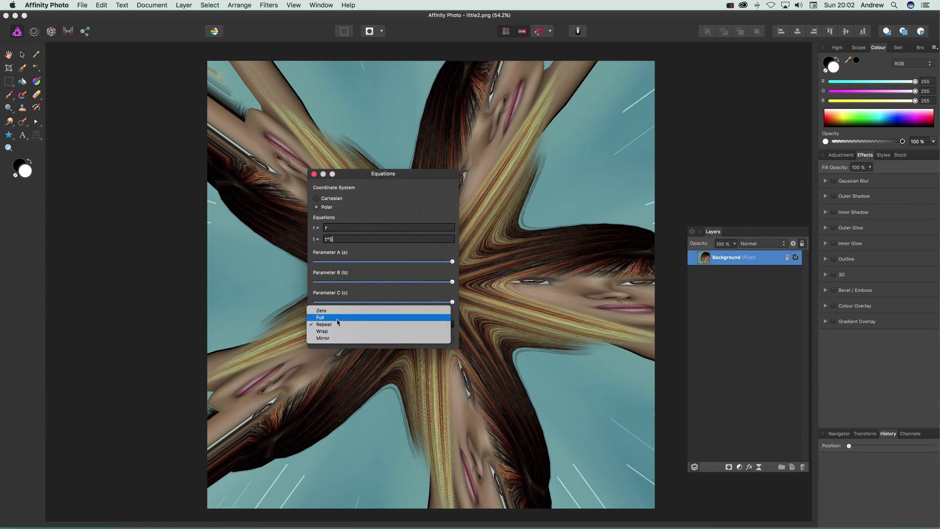
left_click(338, 333)
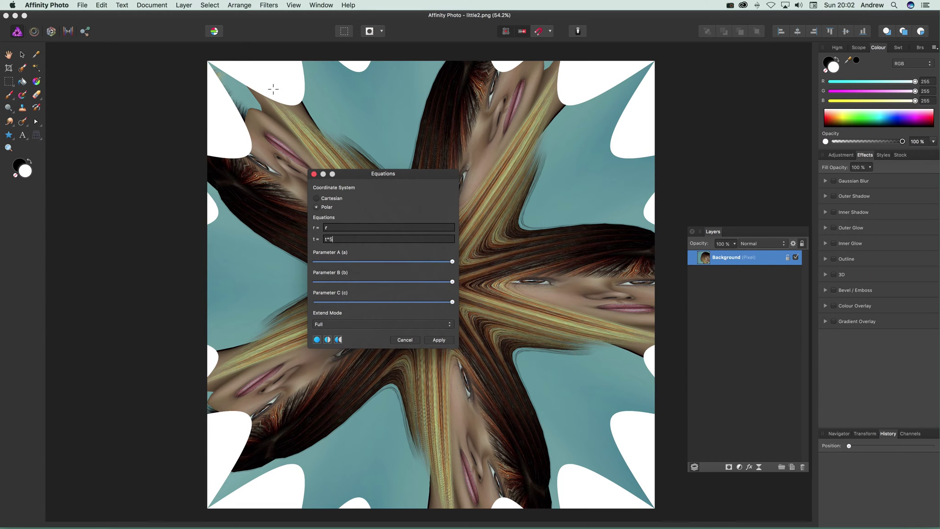
left_click(337, 325)
left_click(338, 333)
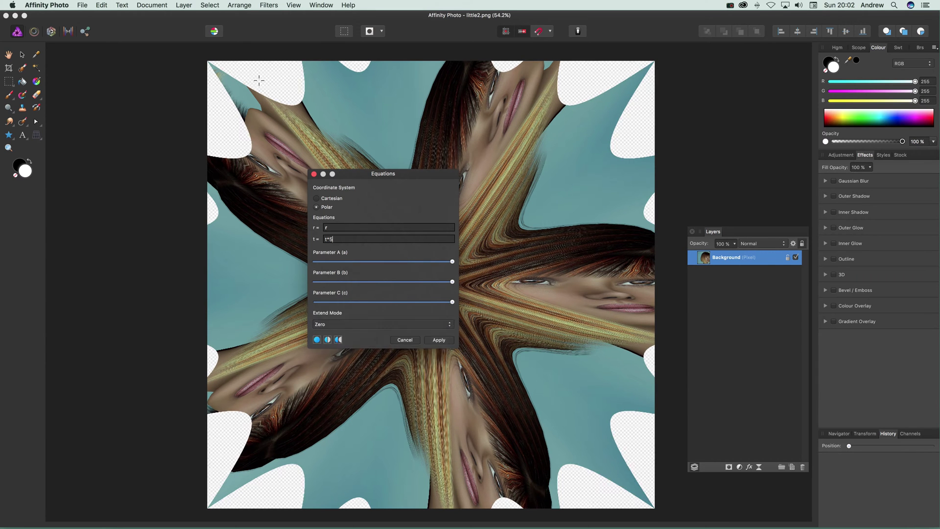
left_click(345, 327)
left_click(340, 345)
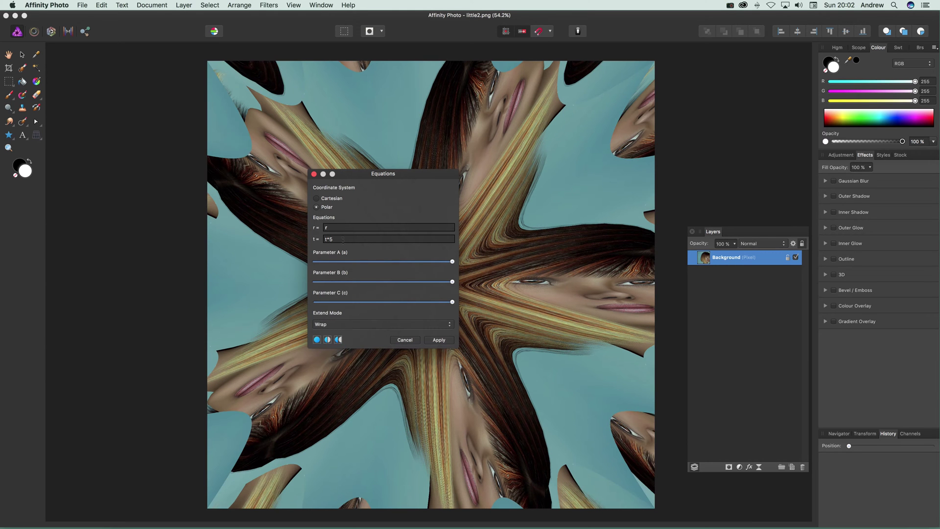
Return to Cartesian coordinates and set the x equation to max(x,y)
left_click(325, 199)
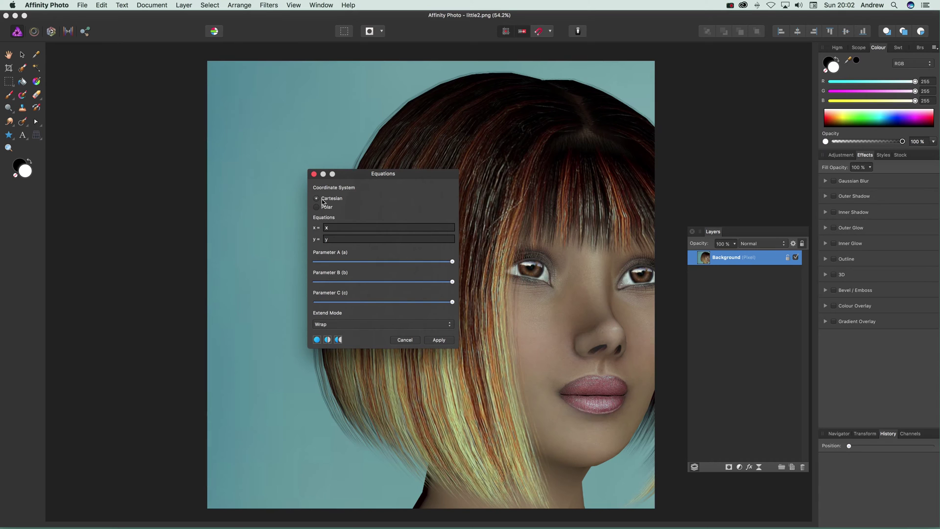
left_click(326, 227)
double_click(343, 226)
type("max(x,y)")
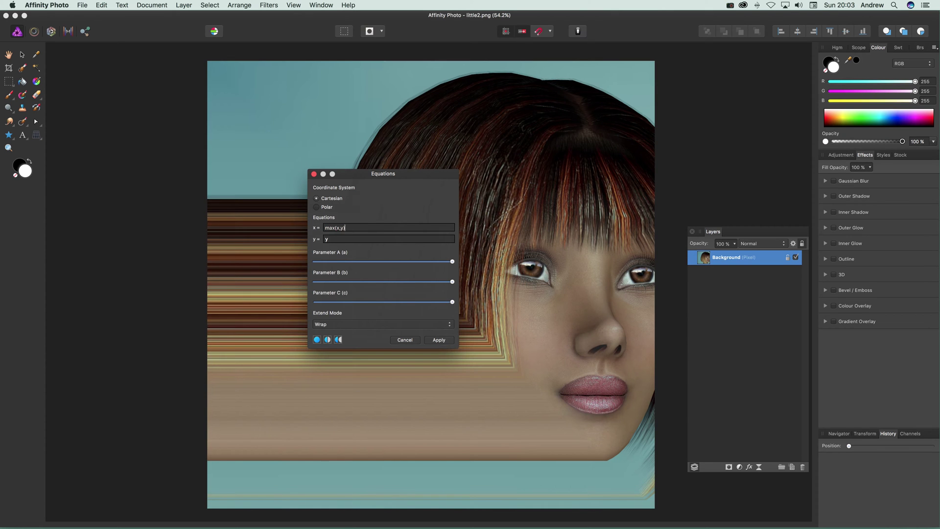
key("Tab")
Change x to 2*average(x,y), then select the whole x equation
left_click(328, 226)
type("2*")
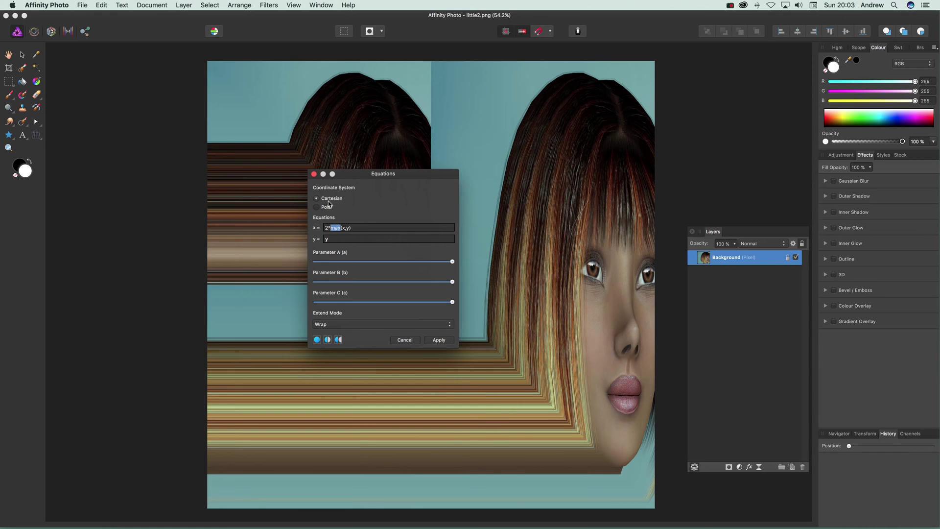
type("average")
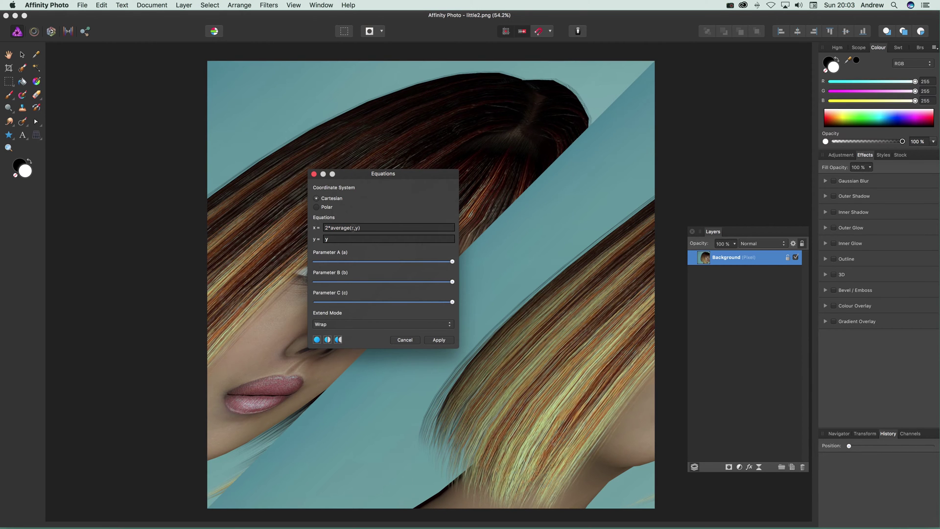
left_click_drag(360, 227, 299, 225)
Enter sin(2*x-y)+cos(3*x) as the x equation for a diagonal stripe lattice
type("sin(2")
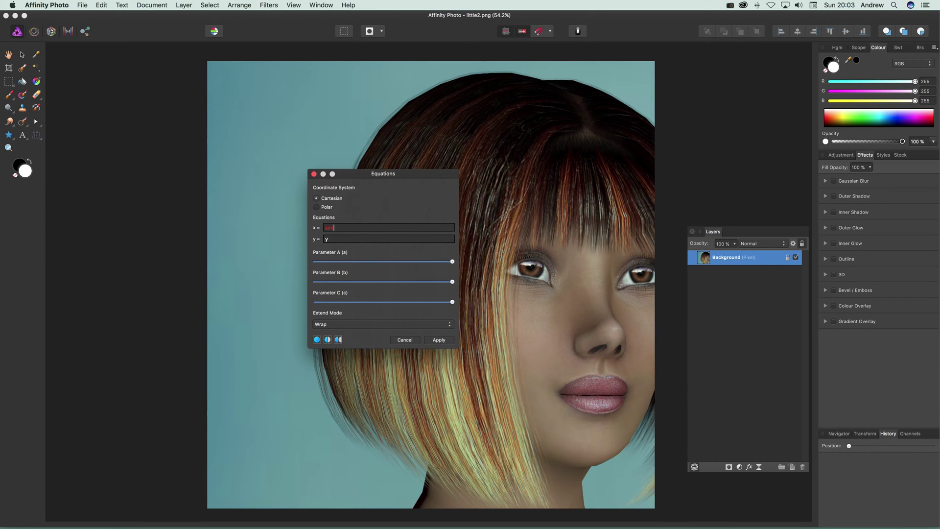
type("*x-y)")
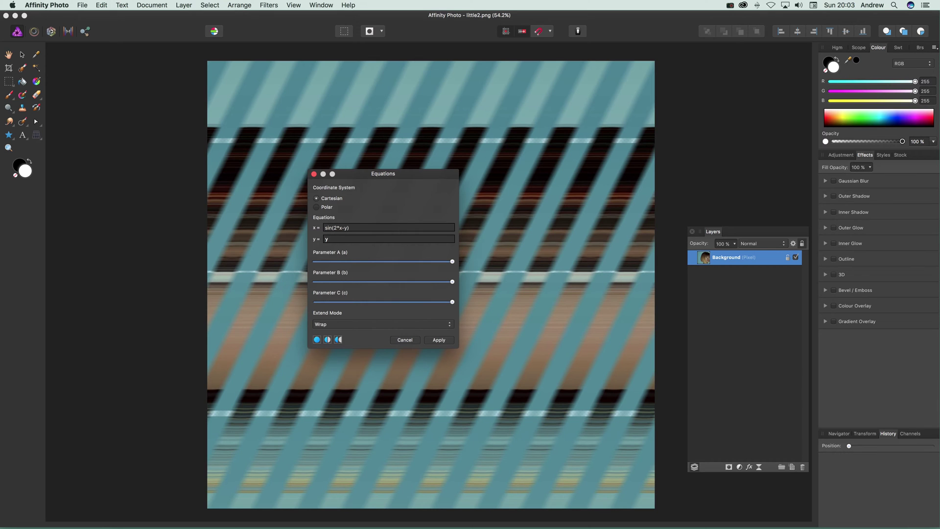
type("+cos(")
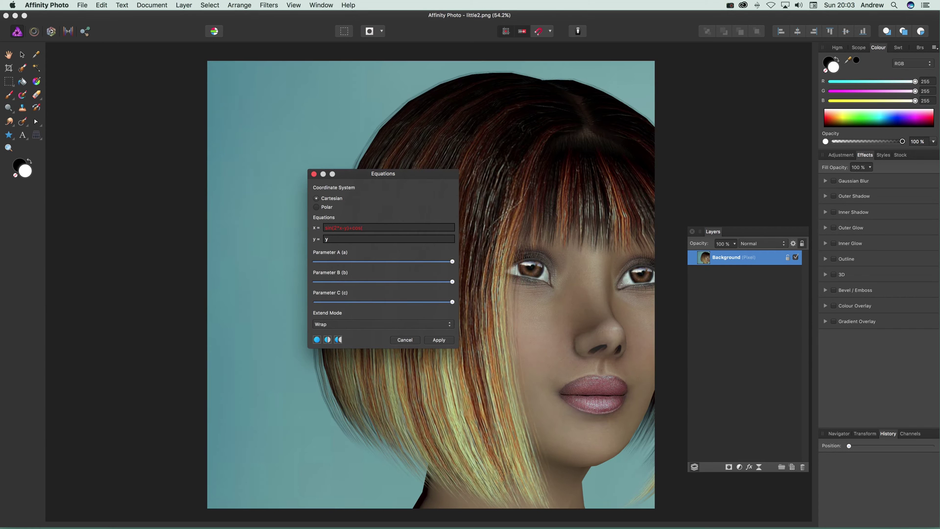
type("3*x)")
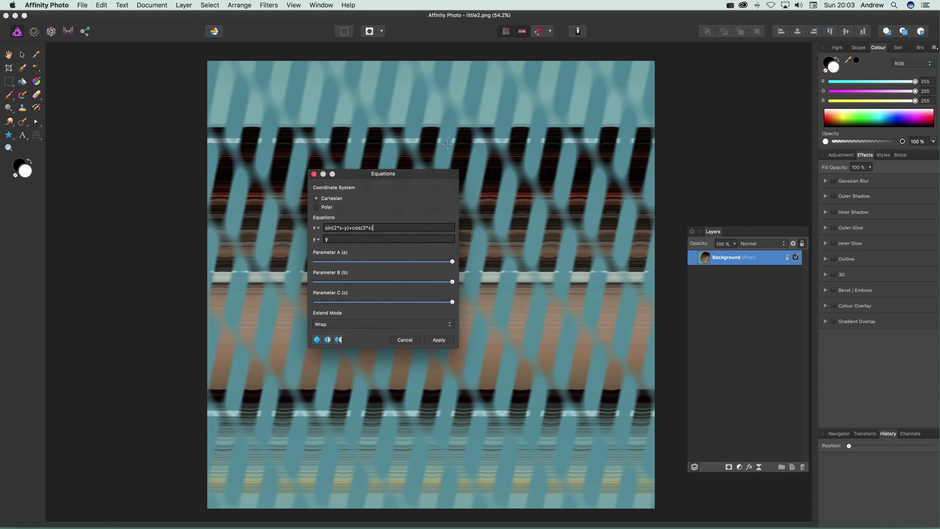
In Safari, select the x-30*sin(200*noise3(x/10,y/10)) formula in the examples table
key("super+Tab")
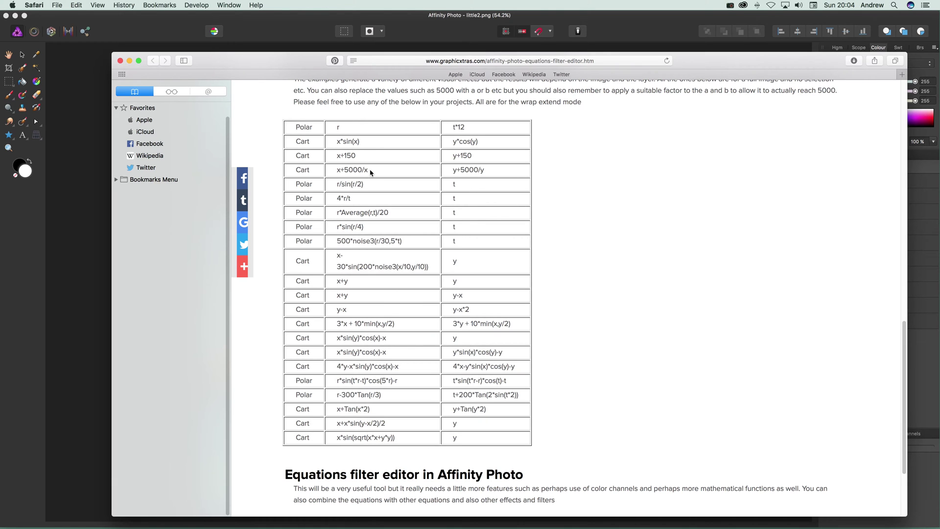
left_click_drag(430, 267, 332, 262)
key("super+c")
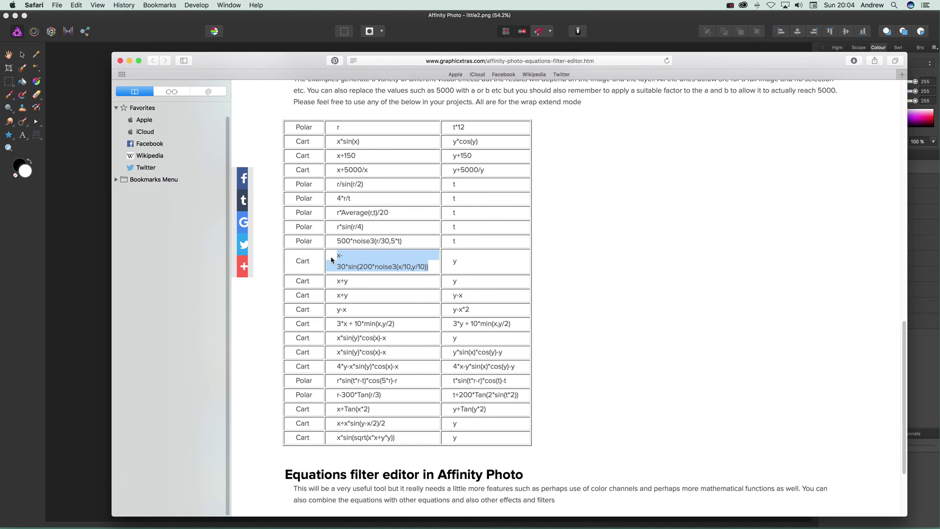
Back in Affinity Photo, paste the noise formula over the x equation
key("super+Tab")
left_click_drag(372, 227, 289, 221)
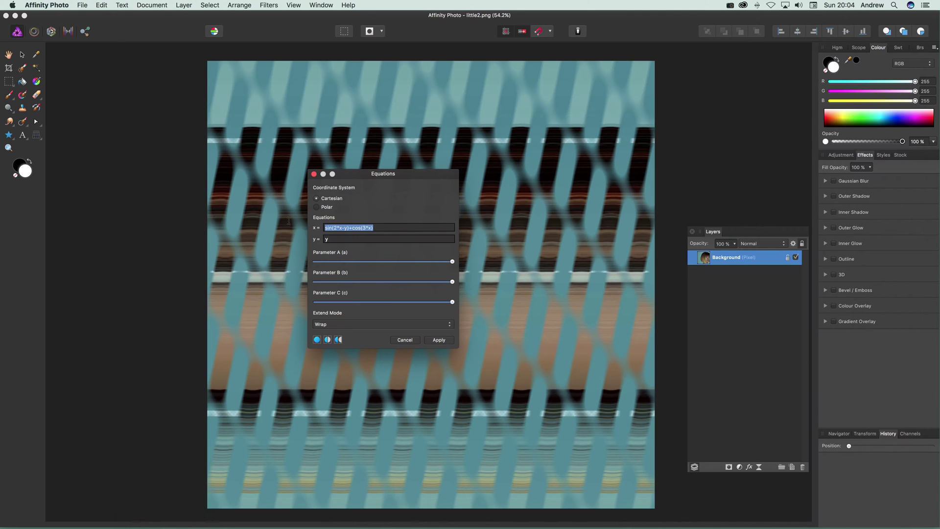
key("super+v")
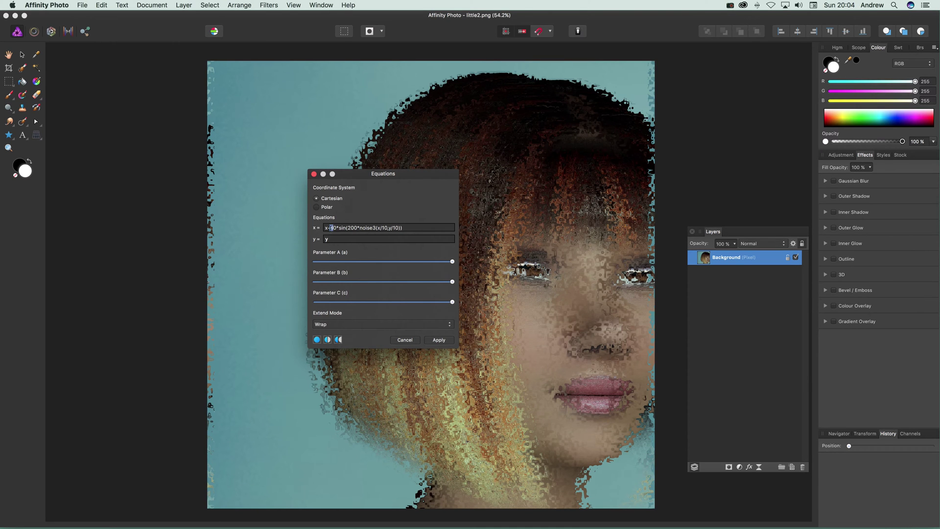
Edit the formula to x*sin(100*noise3(x/20,y/10))
type("10")
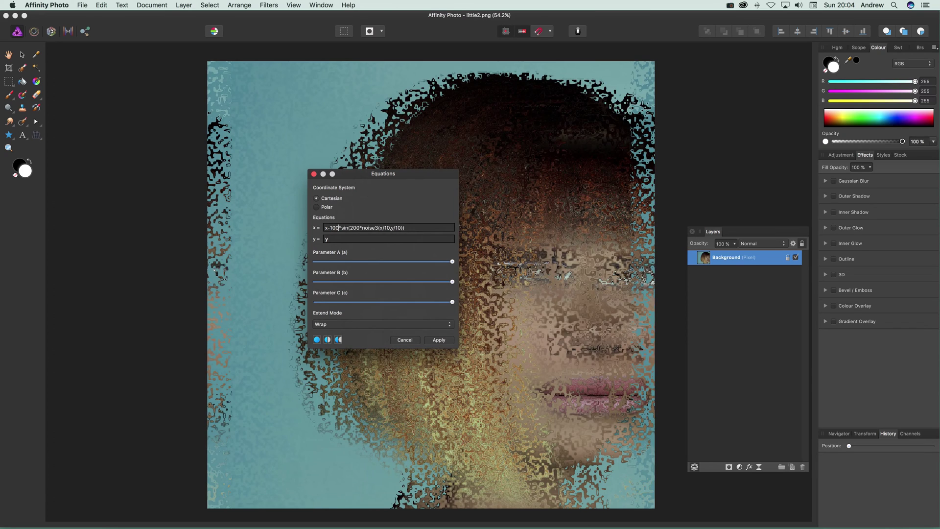
key("BackSpace")
key("BackSpace")
key("BackSpace")
key("BackSpace")
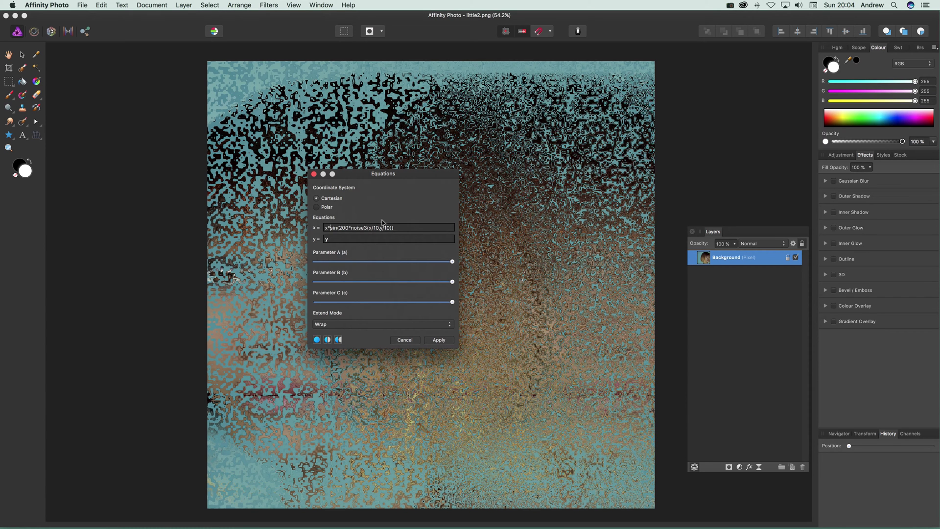
left_click_drag(338, 228, 342, 228)
type("1")
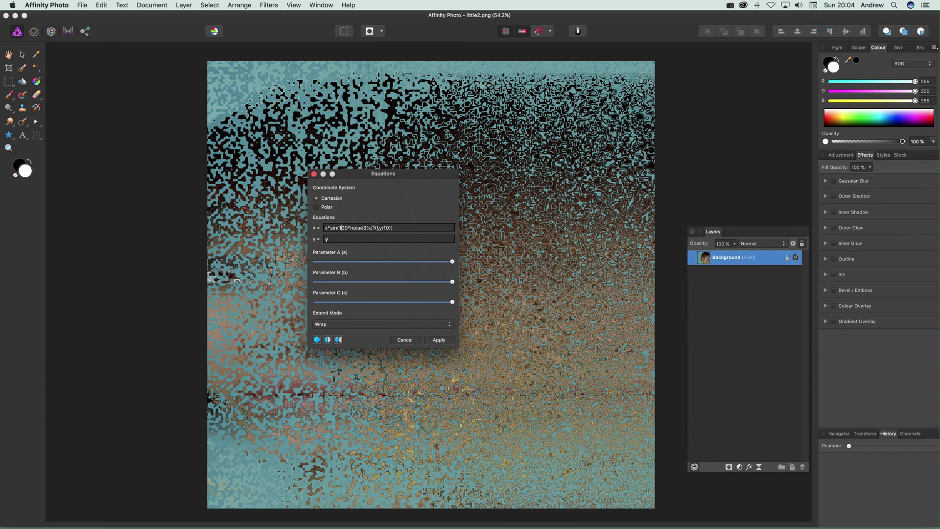
left_click_drag(371, 228, 373, 228)
type("2")
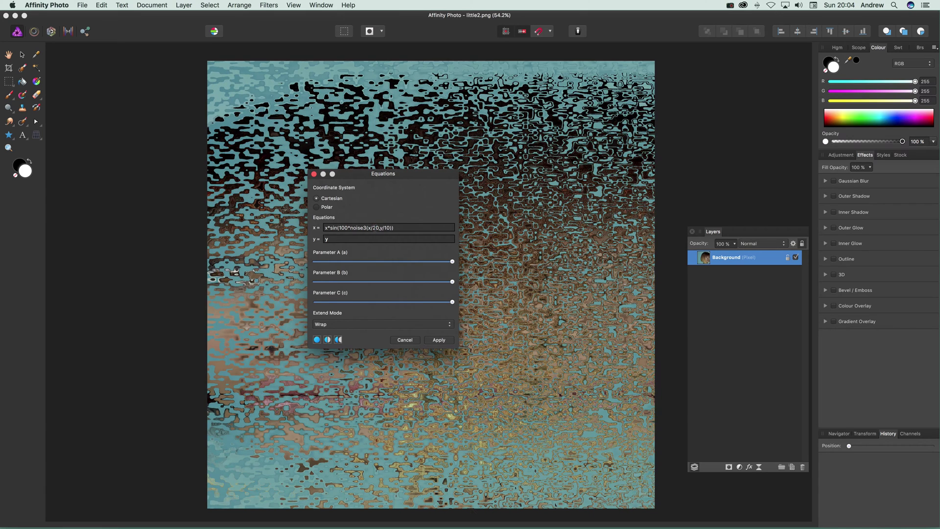
Copy x*sin(y)*cos(x)-x from the Safari table and return to Affinity Photo
key("super+Tab")
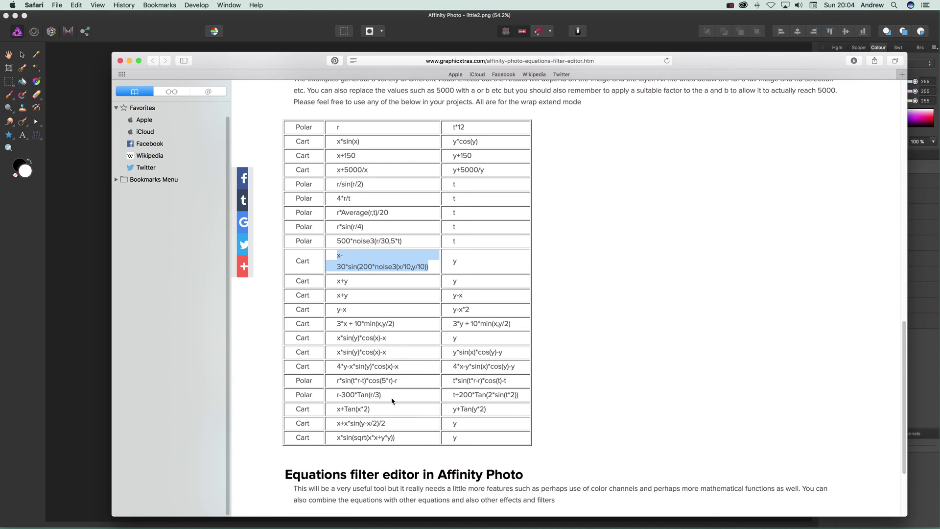
left_click_drag(387, 338, 337, 339)
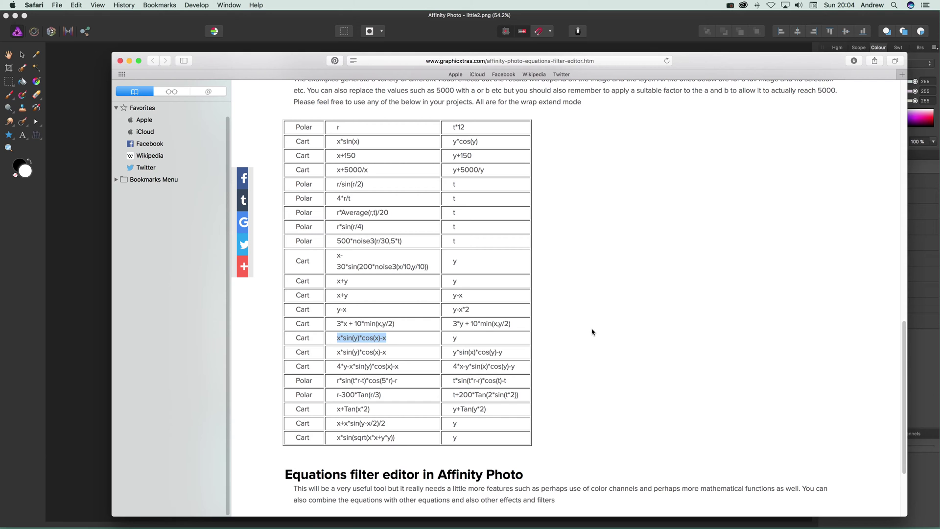
key("super+c")
key("super+Tab")
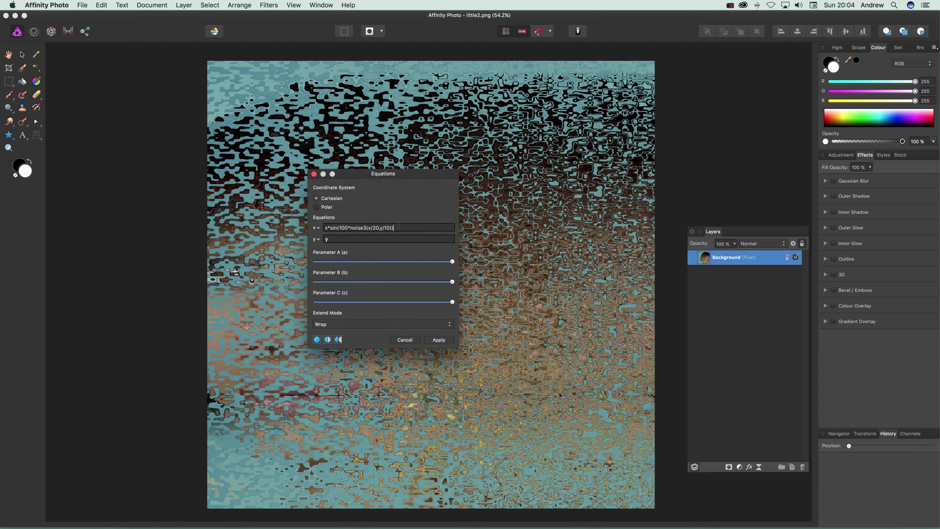
Try x*sin(y)*cos(x)-x as the Equations x formula and move the dialog off the portrait
left_click_drag(394, 228, 325, 228)
key("super+v")
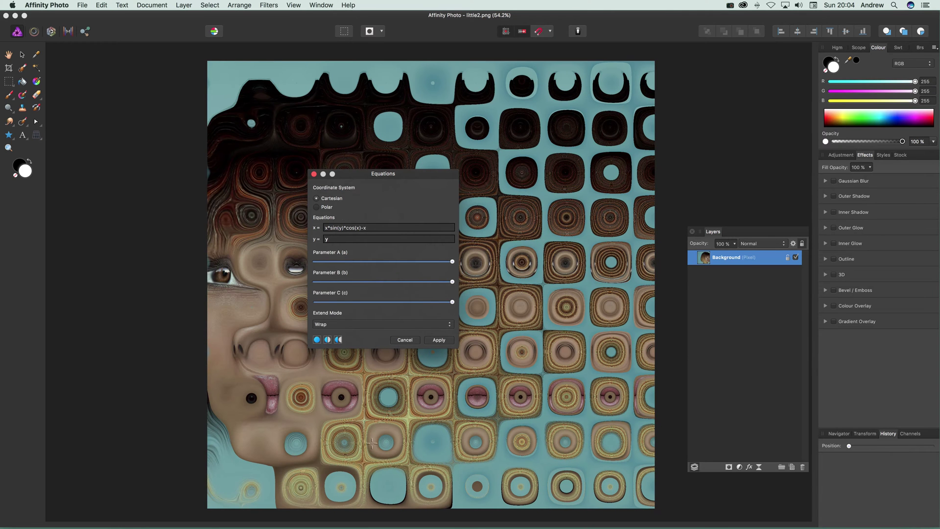
left_click_drag(379, 174, 507, 182)
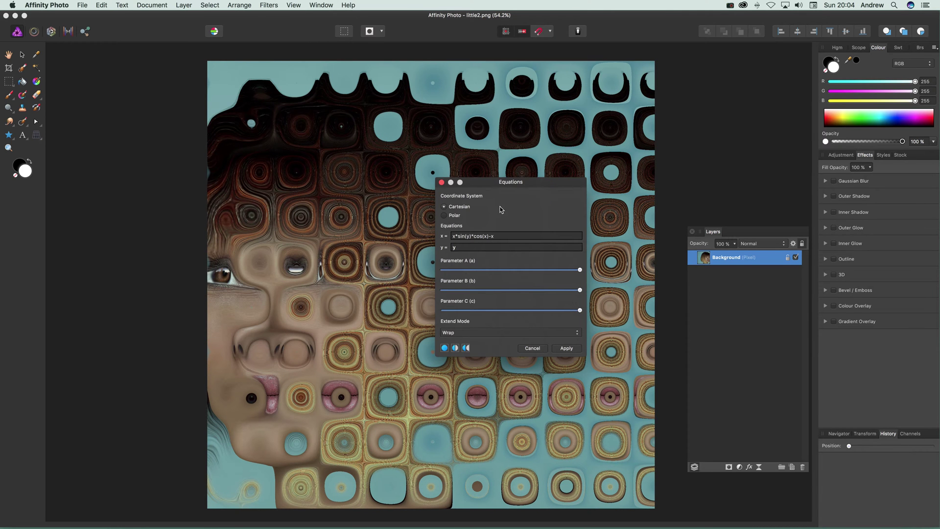
Replace the x formula with x+Tan(x*2) copied from the reference table
key("super+Tab")
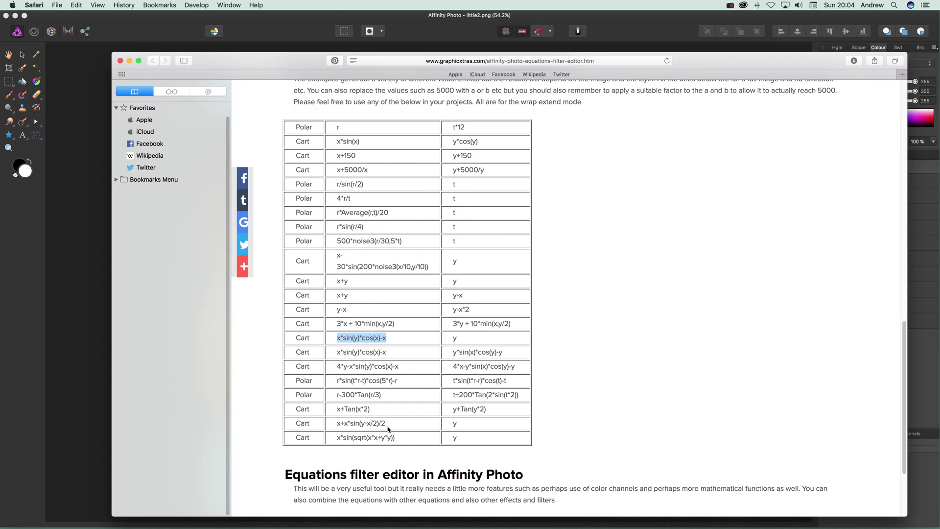
left_click_drag(388, 423, 338, 409)
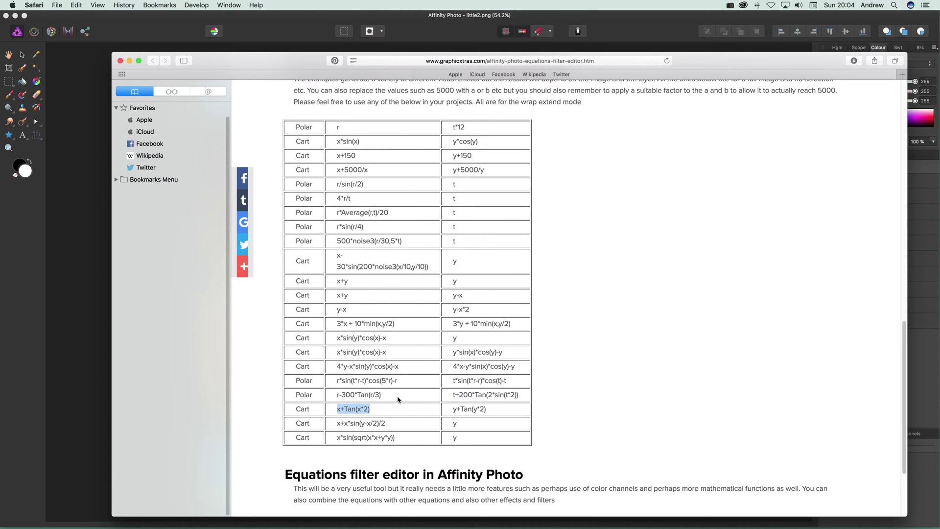
key("super+Tab")
key("super+a")
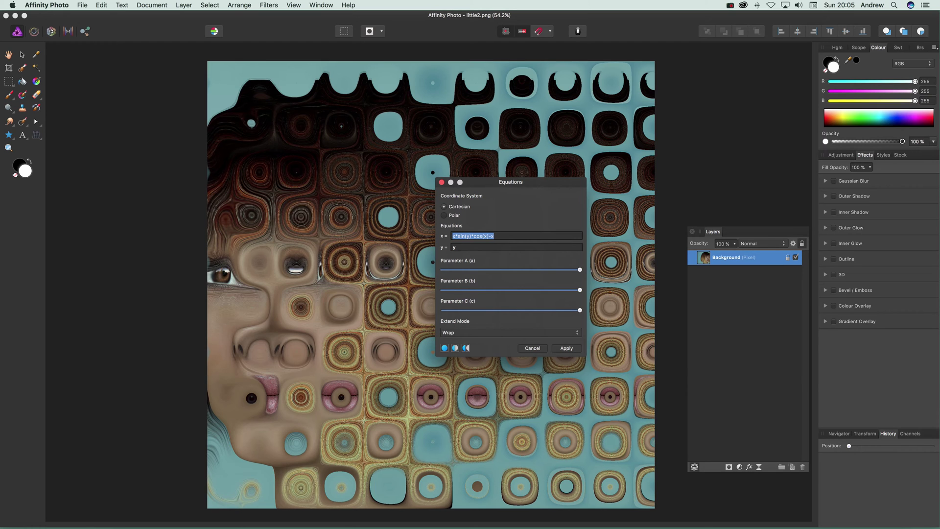
key("super+v")
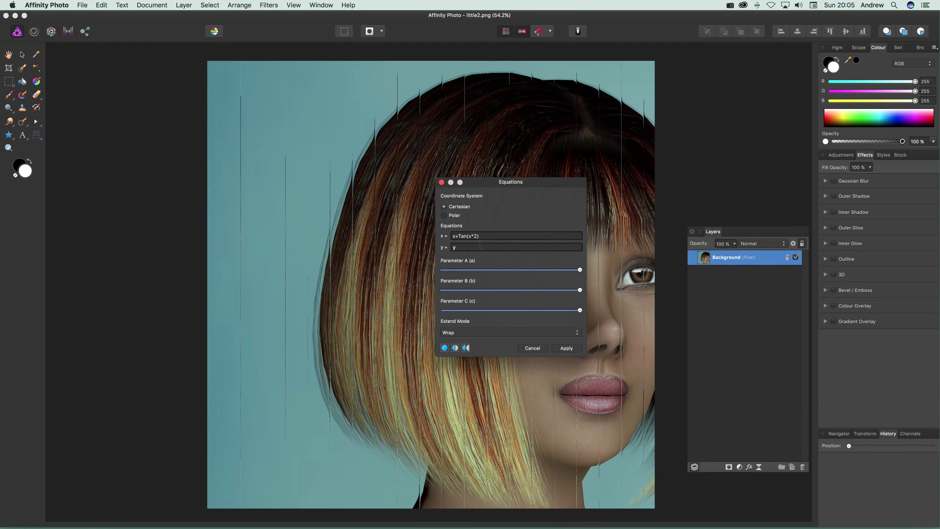
Copy y+Tan(y*2) from the Safari reference table into the Equations y= field
key("super+Tab")
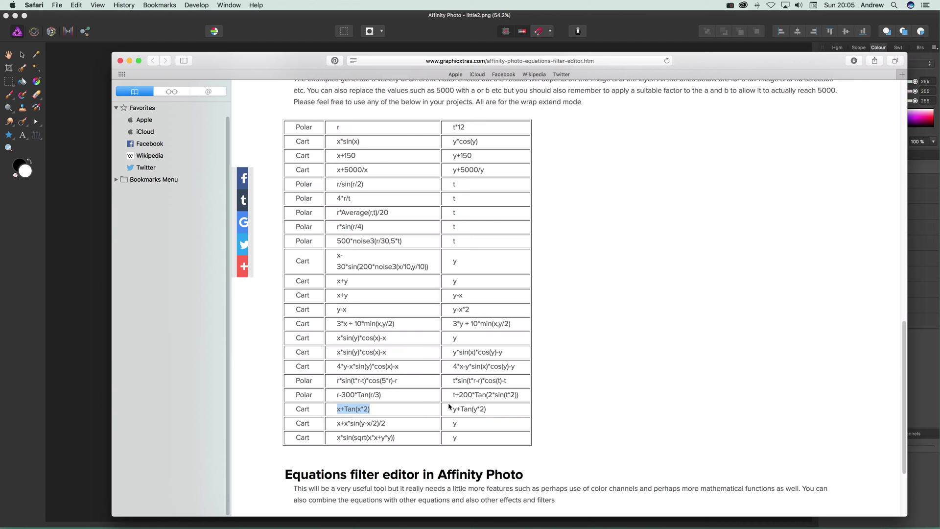
left_click_drag(489, 409, 454, 408)
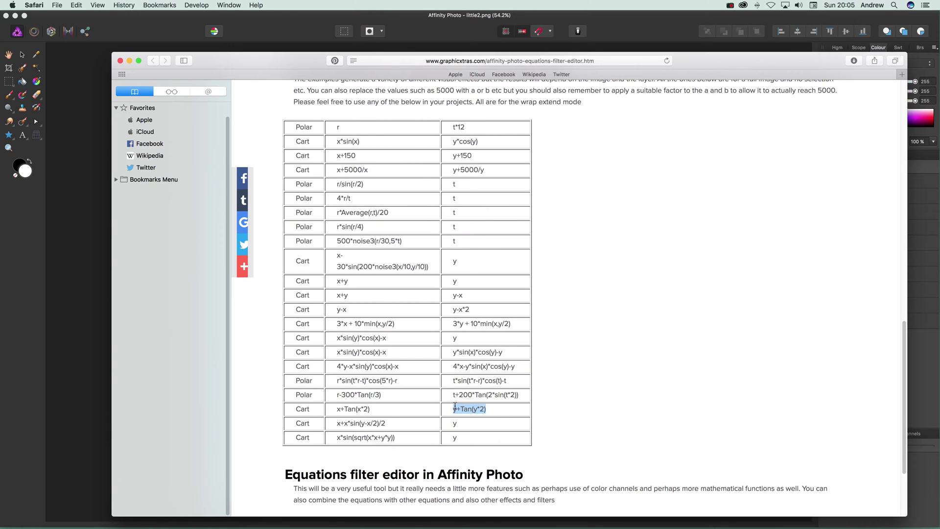
key("super+c")
key("super+Tab")
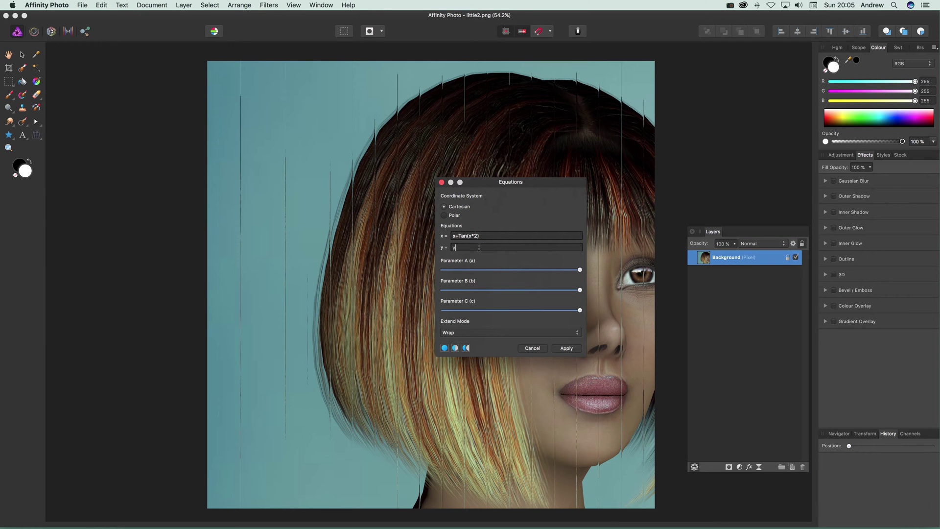
key("super+v")
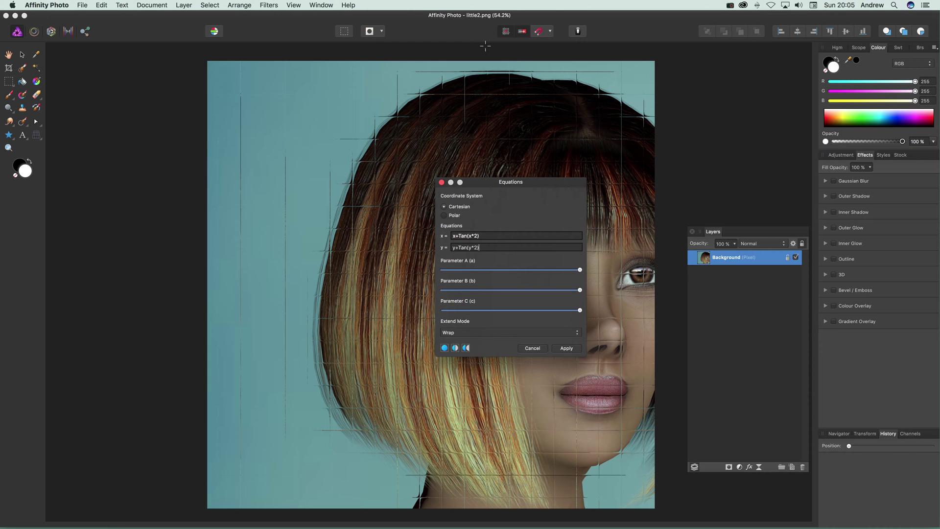
Copy 3*x + 10*min(x,y/2) from the reference table into both the x= and y= fields
key("super+Tab")
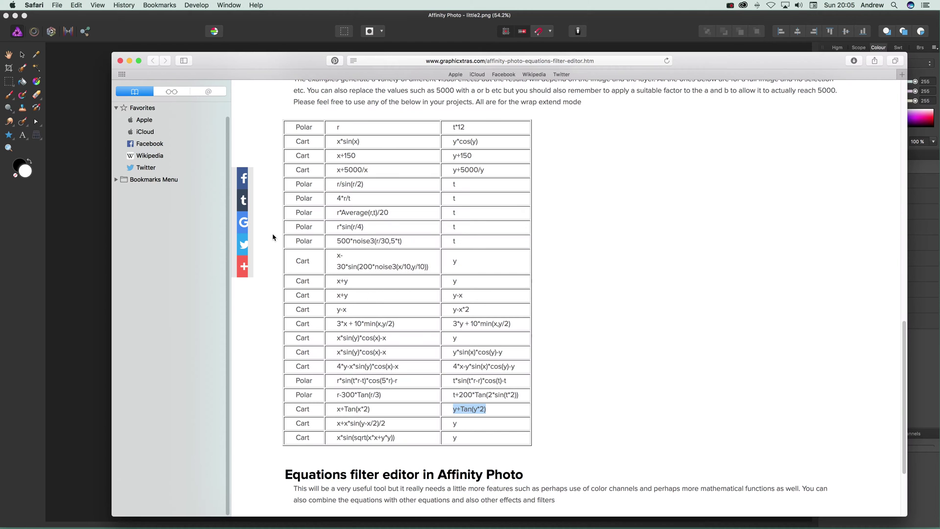
left_click_drag(395, 324, 338, 322)
key("super+Tab")
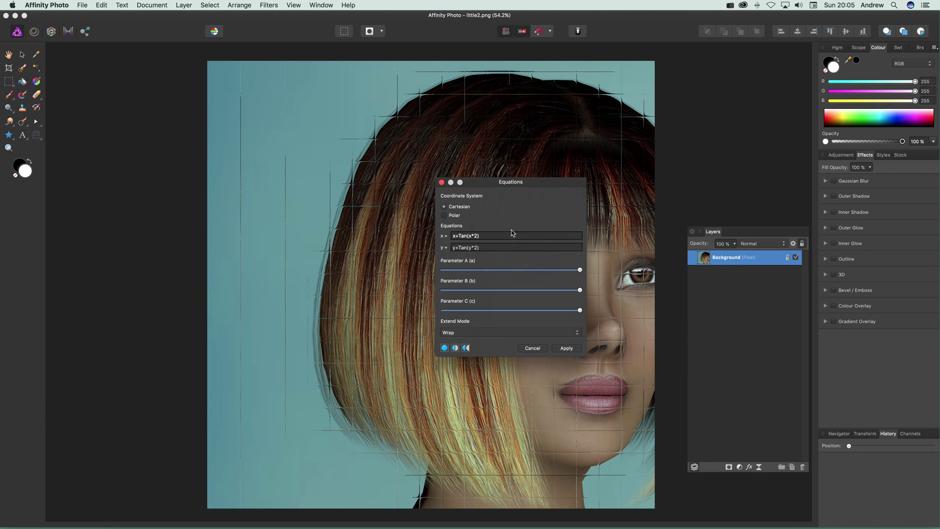
triple_click(509, 235)
key("super+v")
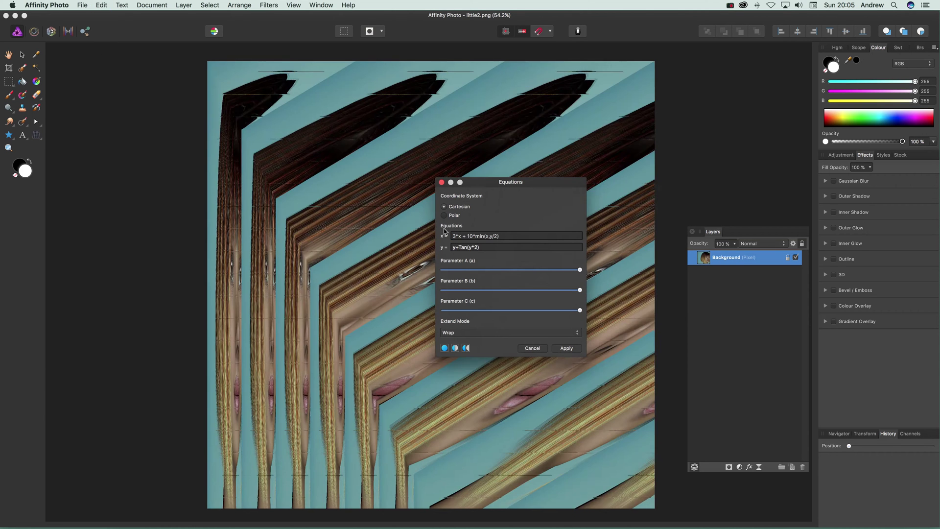
key("Tab")
key("super+v")
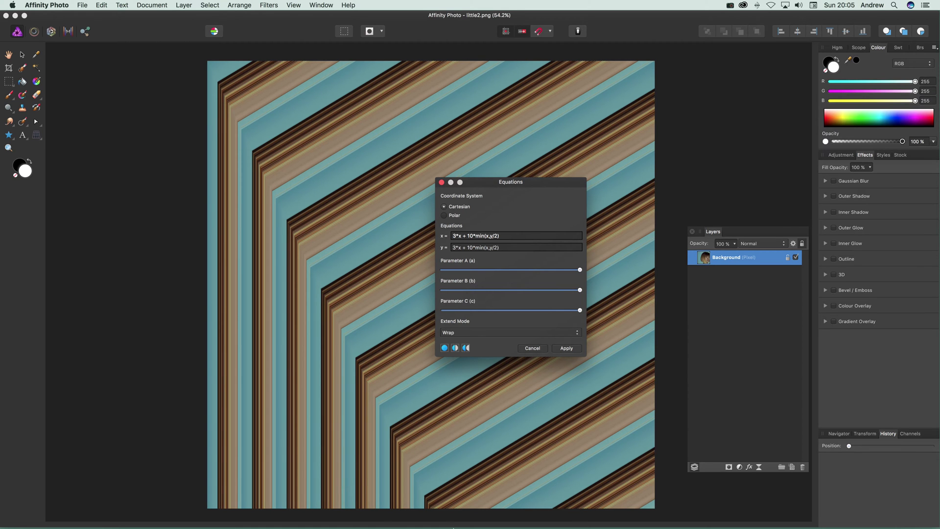
Apply the Equations stripes, then add a Mirror distort with 3 mirrors and a rotated output angle
left_click(567, 349)
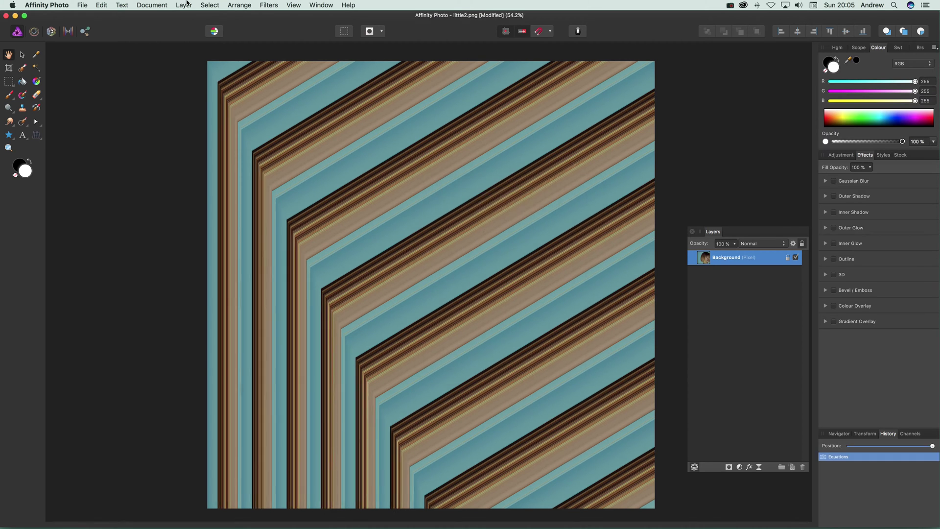
left_click(269, 6)
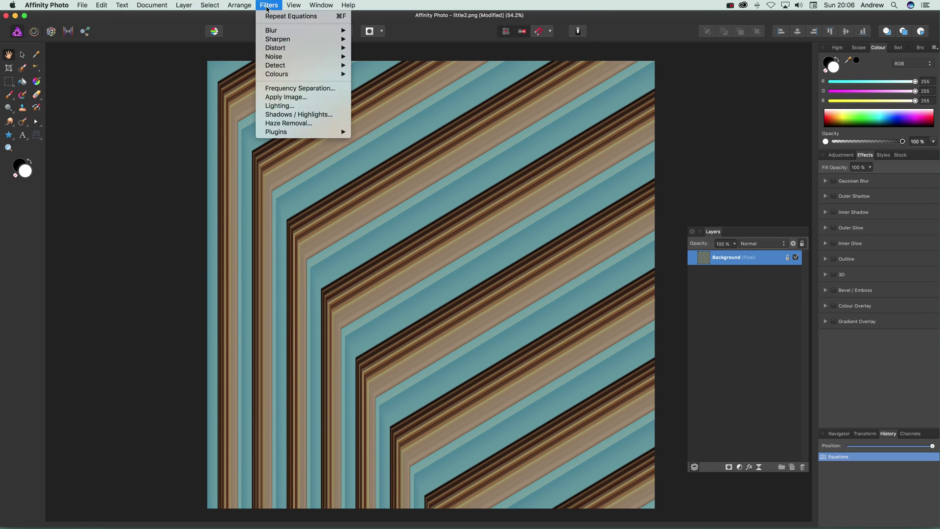
mouse_move(281, 52)
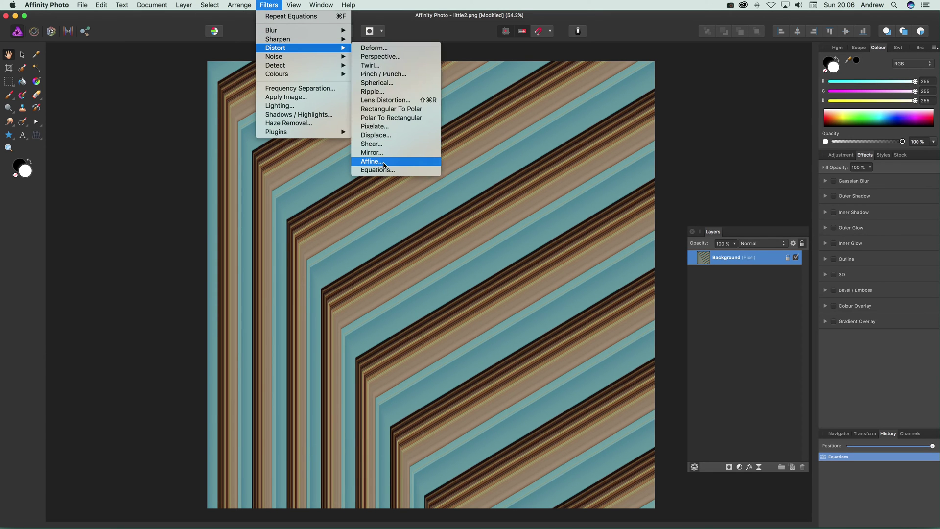
left_click(385, 157)
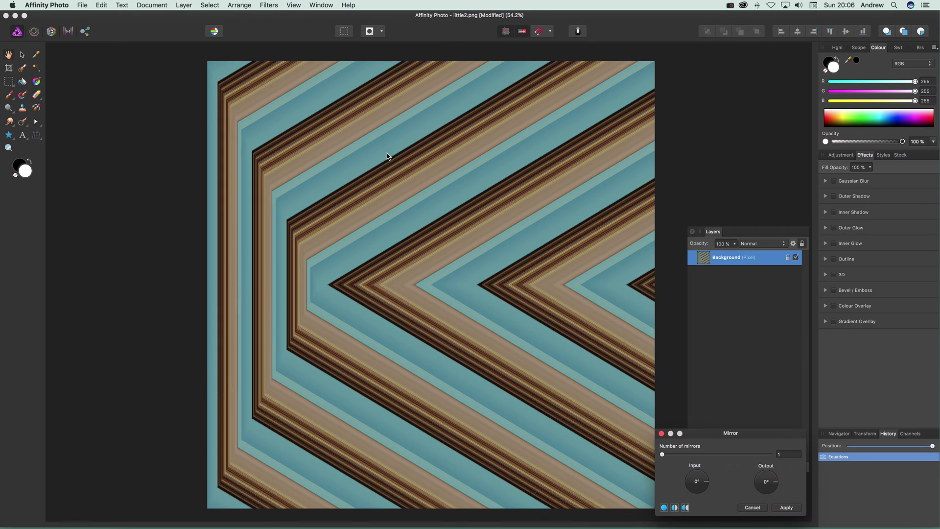
mouse_move(672, 455)
left_mouse_down()
mouse_move(686, 457)
mouse_move(676, 457)
left_mouse_up()
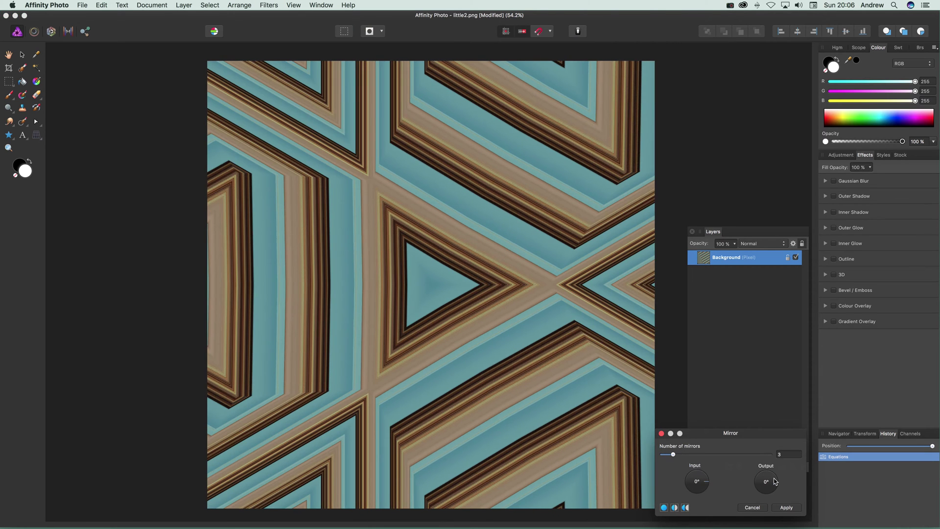
left_click_drag(776, 481, 779, 483)
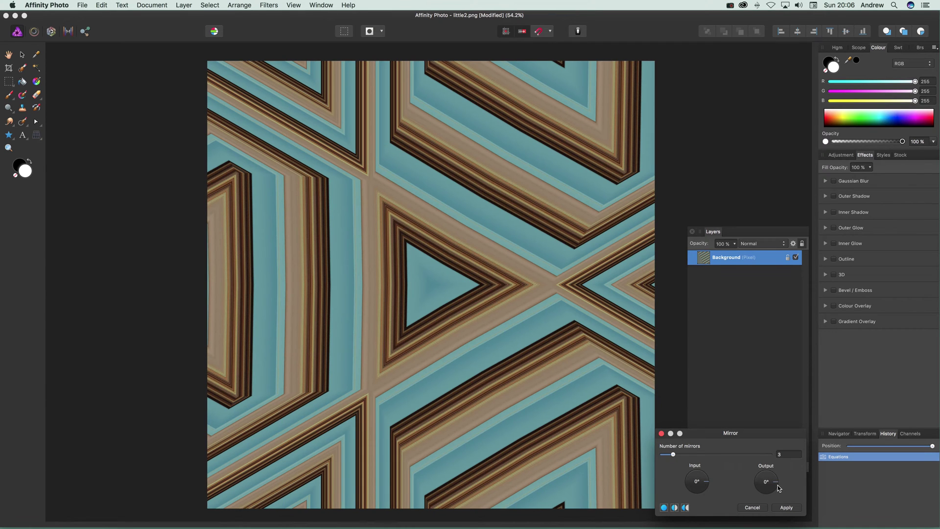